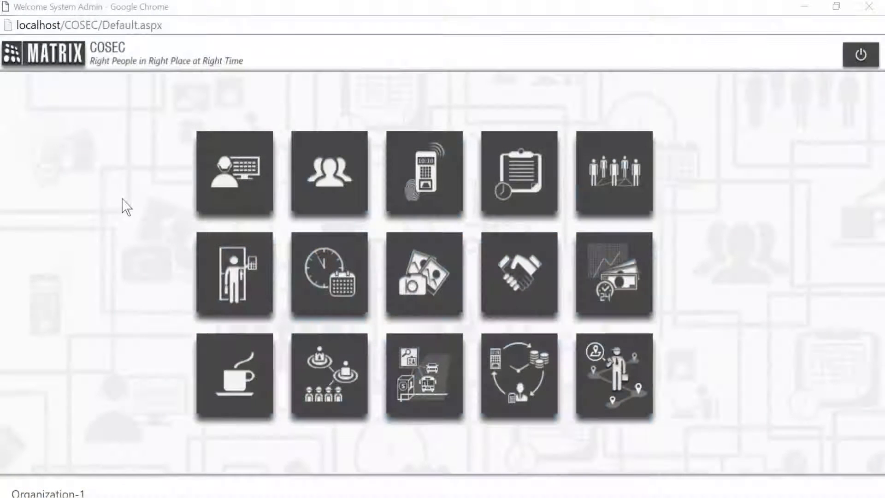
Step: Open the Global Policy User tab from Admin in edit mode, showing the Template Per Finger choices
left_click(224, 174)
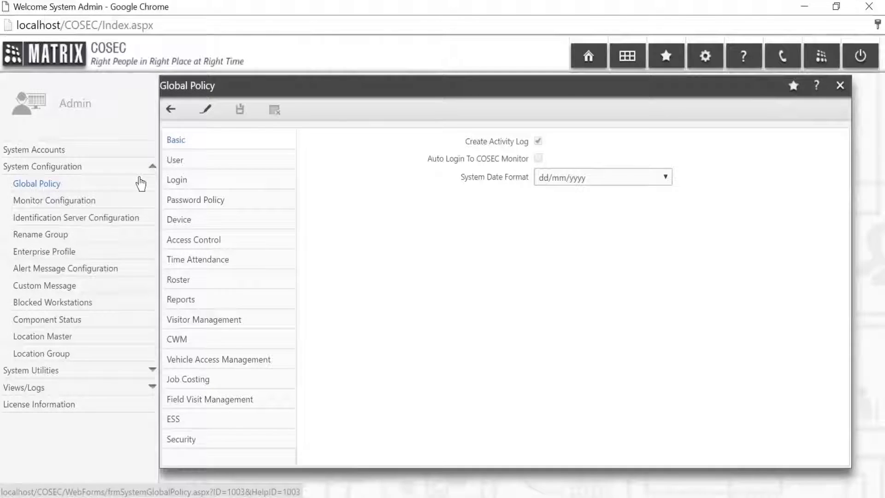
left_click(185, 166)
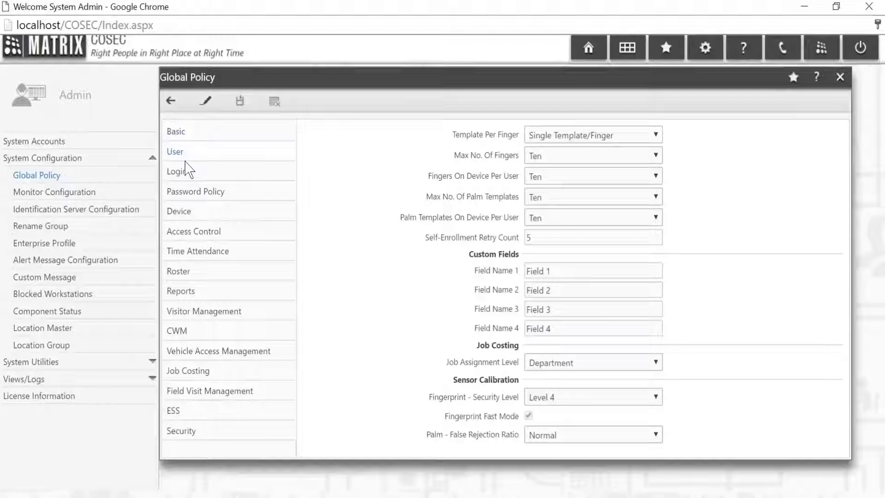
left_click(206, 102)
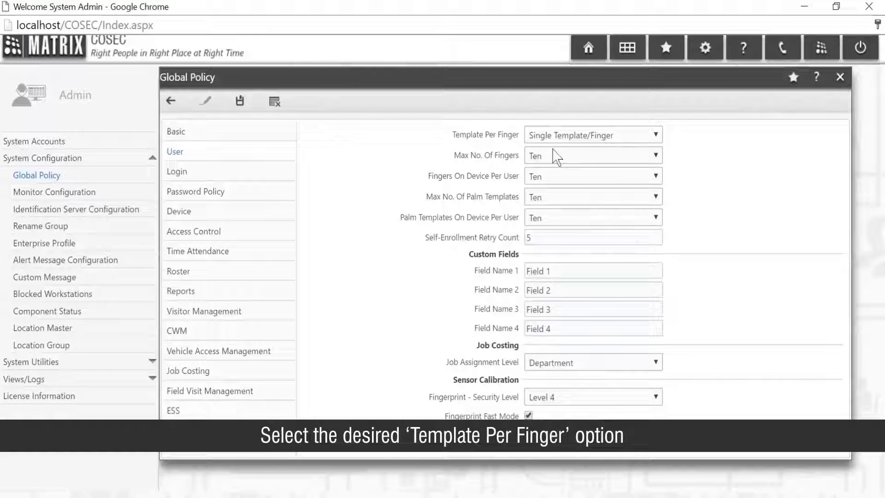
left_click(654, 139)
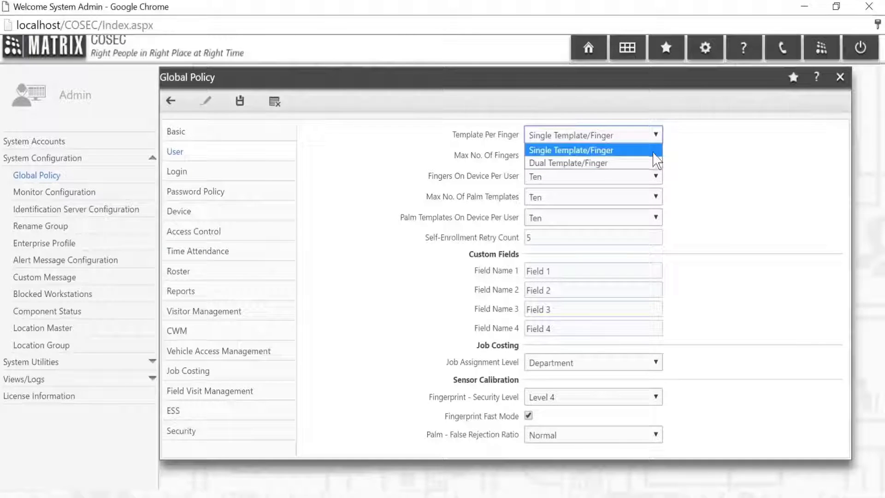
Step: Keep Single Template/Finger, set max fingers and fingers on device per user to Ten, and save
left_click(653, 153)
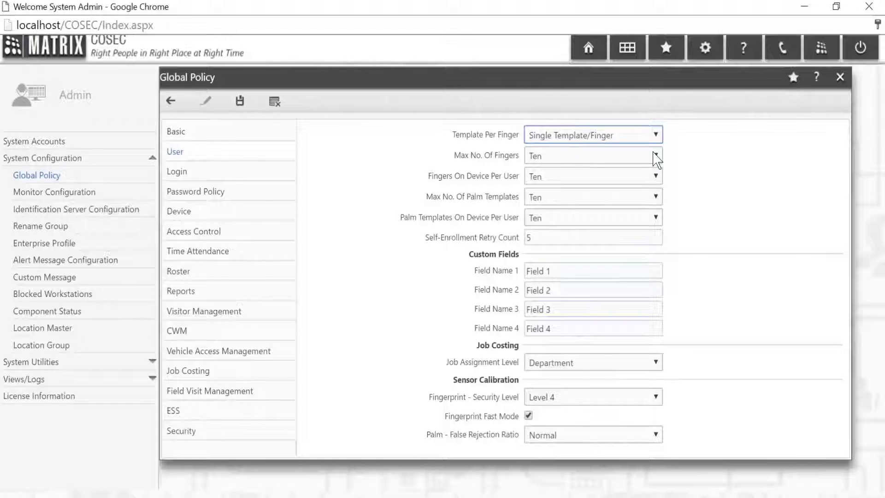
left_click(656, 156)
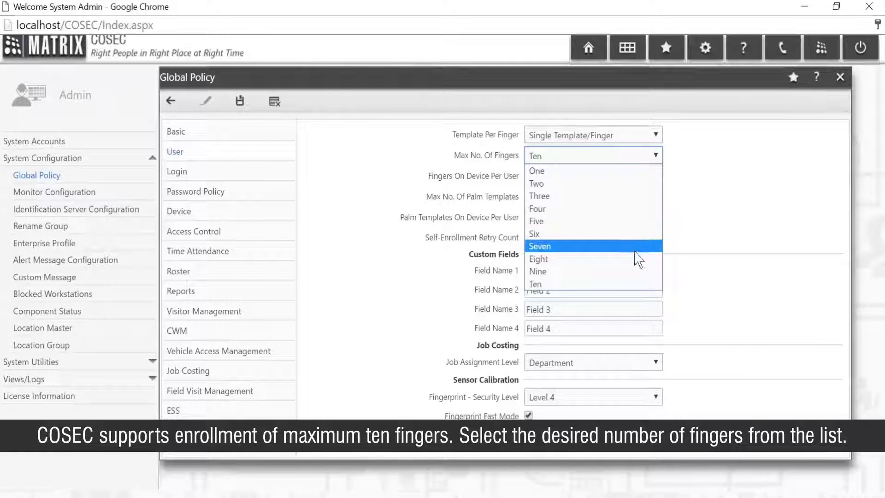
left_click(638, 284)
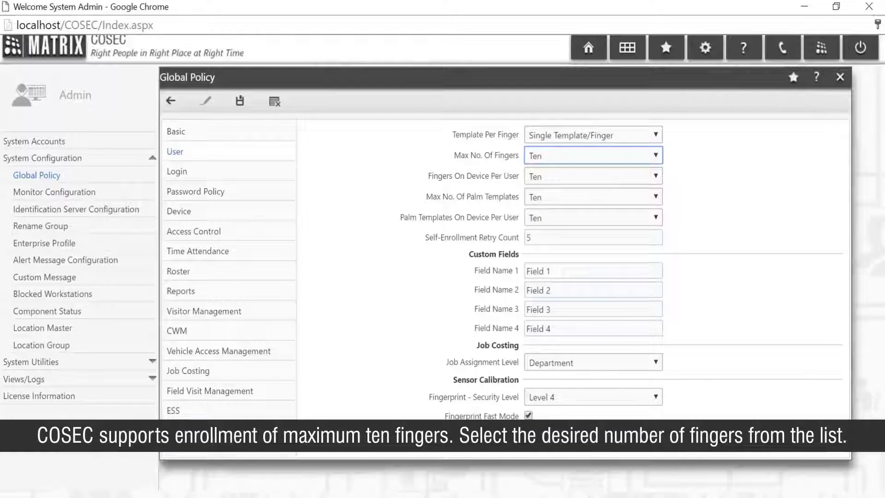
left_click(657, 176)
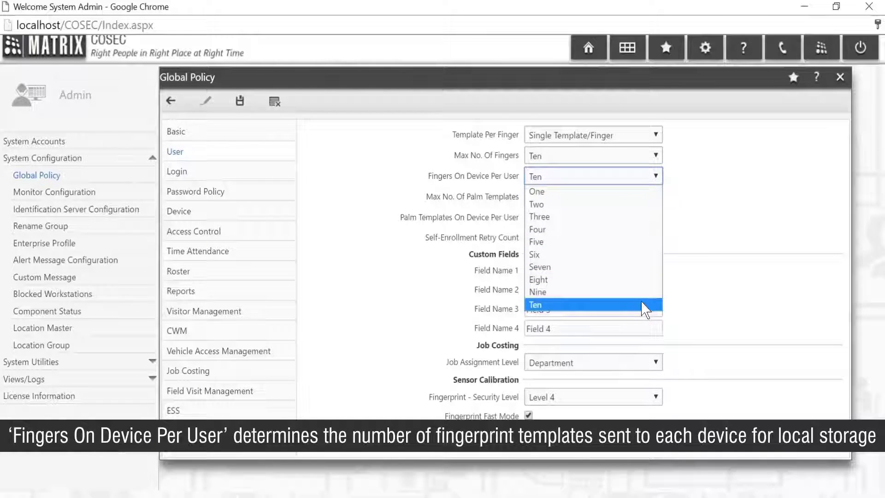
left_click(645, 306)
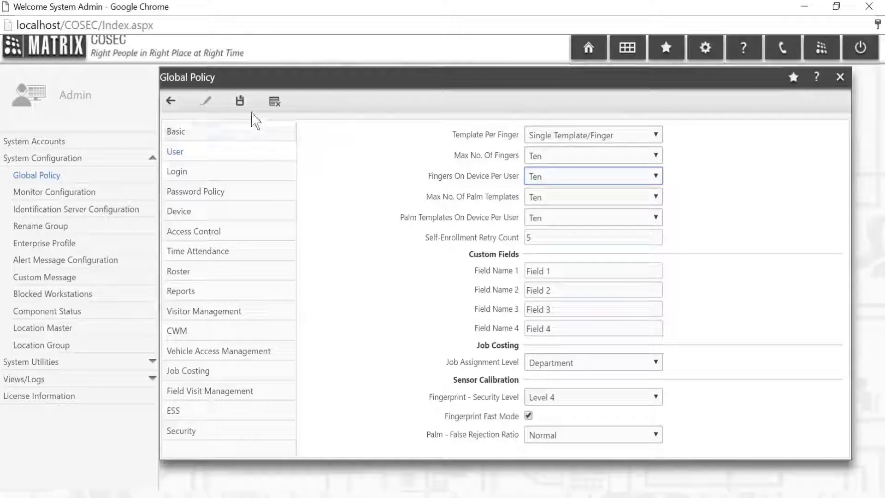
left_click(240, 103)
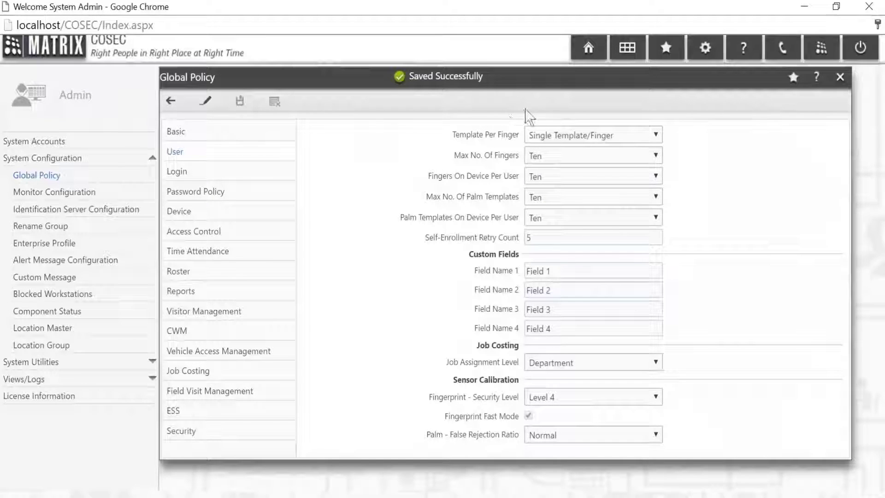
left_click(582, 50)
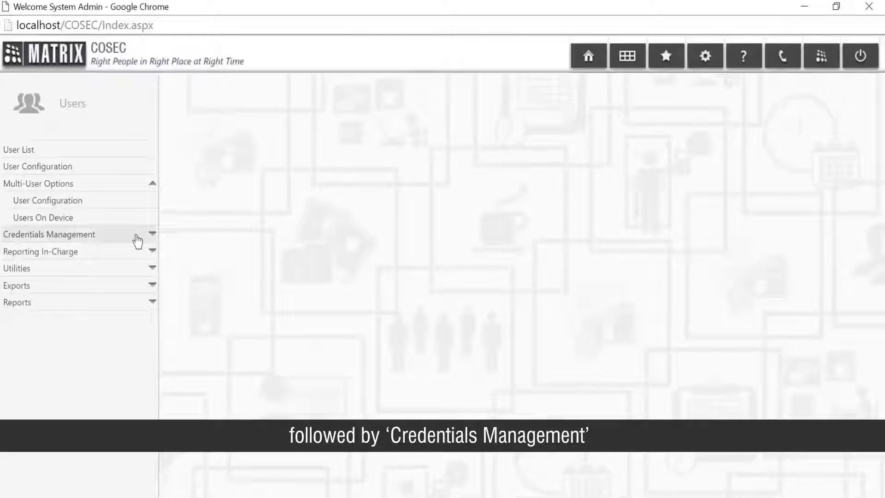
left_click(137, 238)
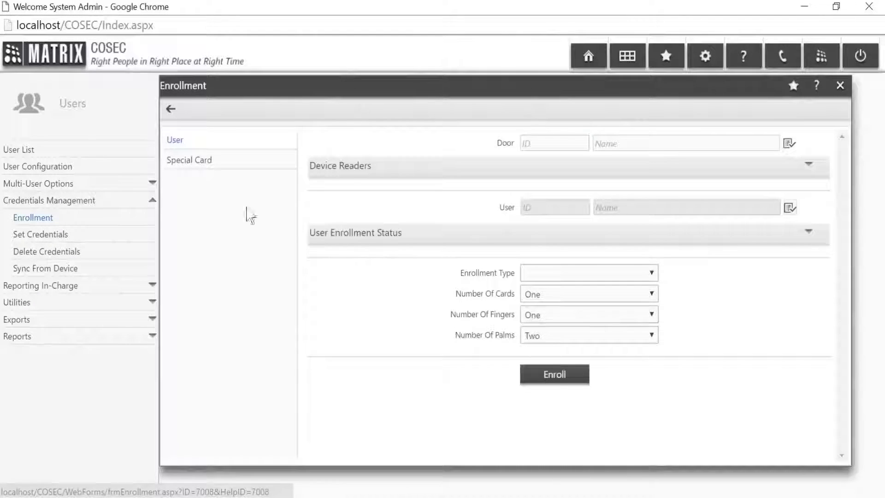
left_click(789, 145)
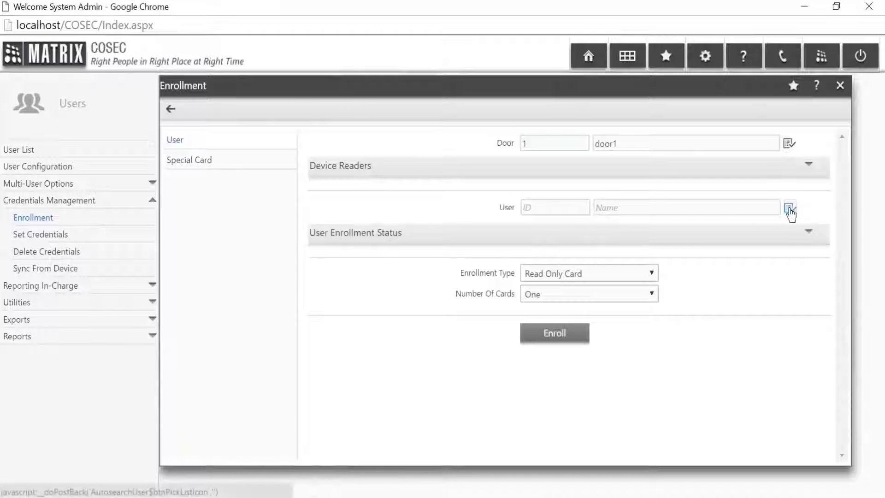
left_click(789, 208)
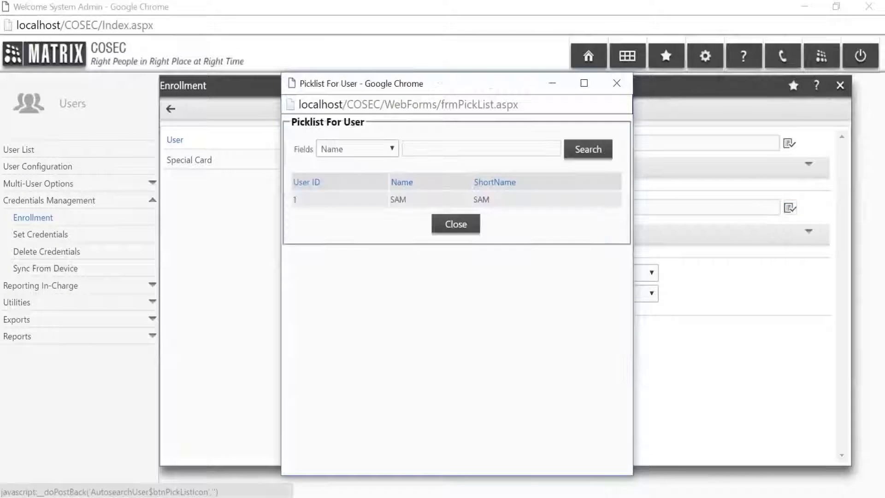
left_click(594, 201)
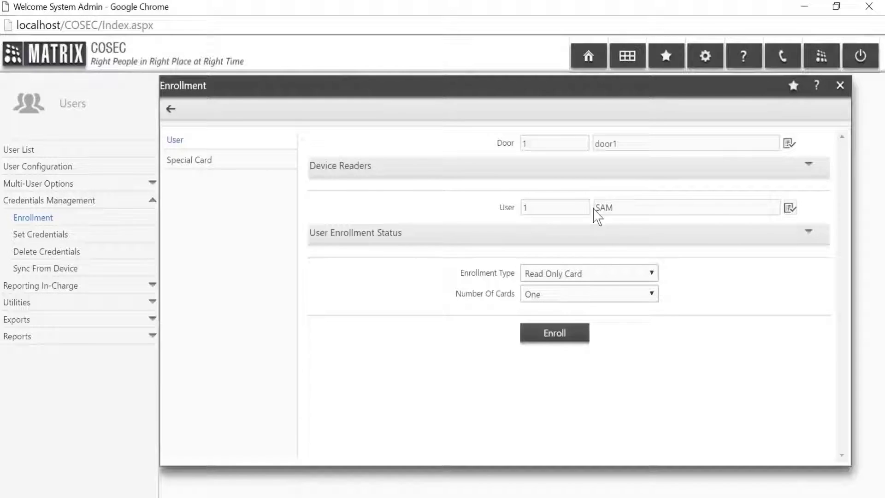
left_click(644, 276)
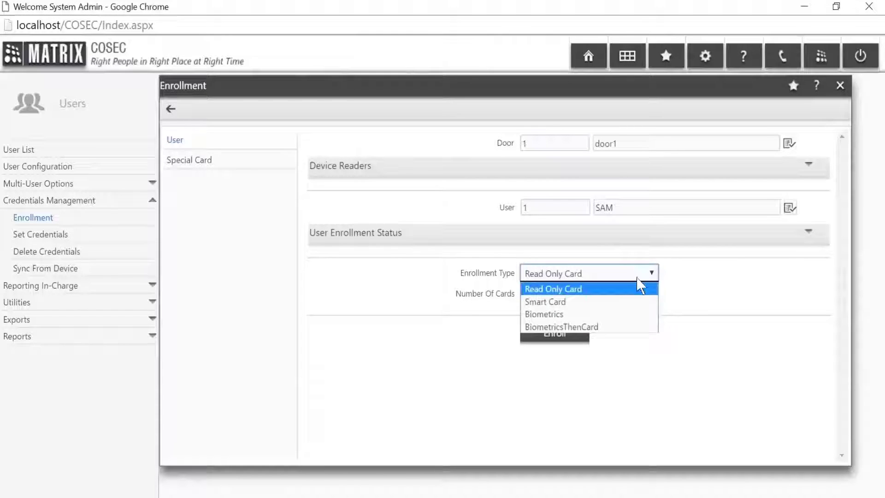
left_click(626, 314)
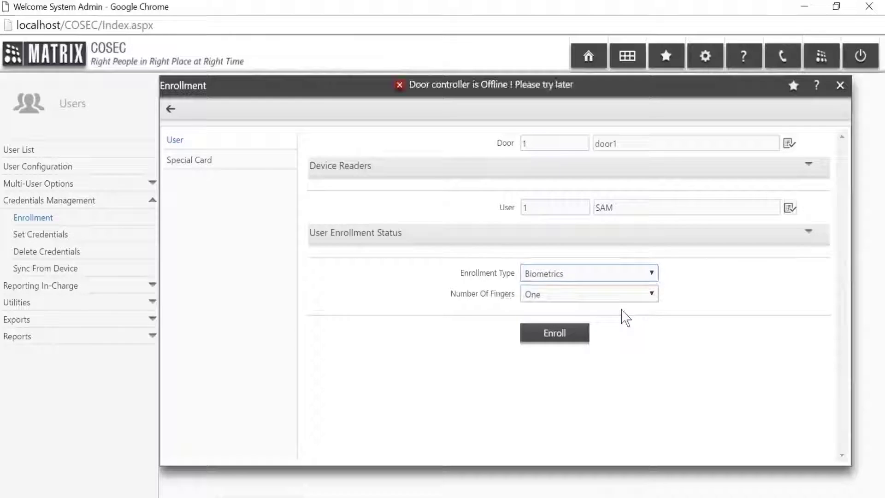
left_click(646, 296)
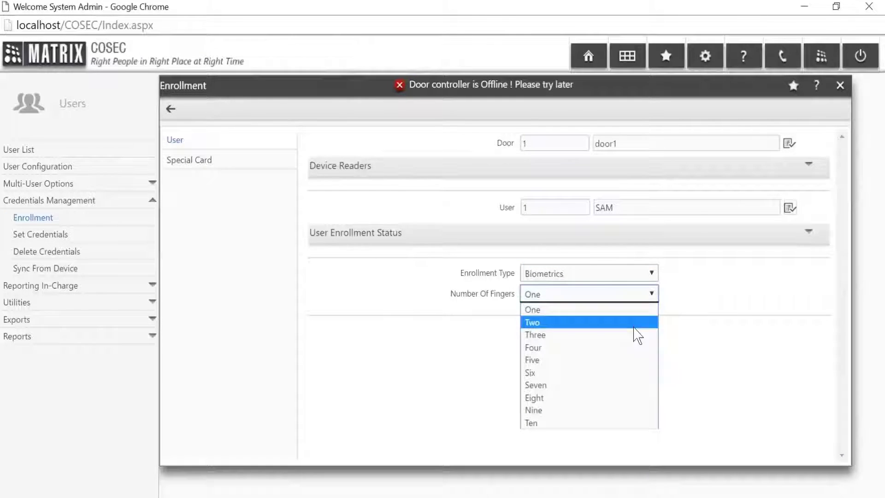
left_click(630, 423)
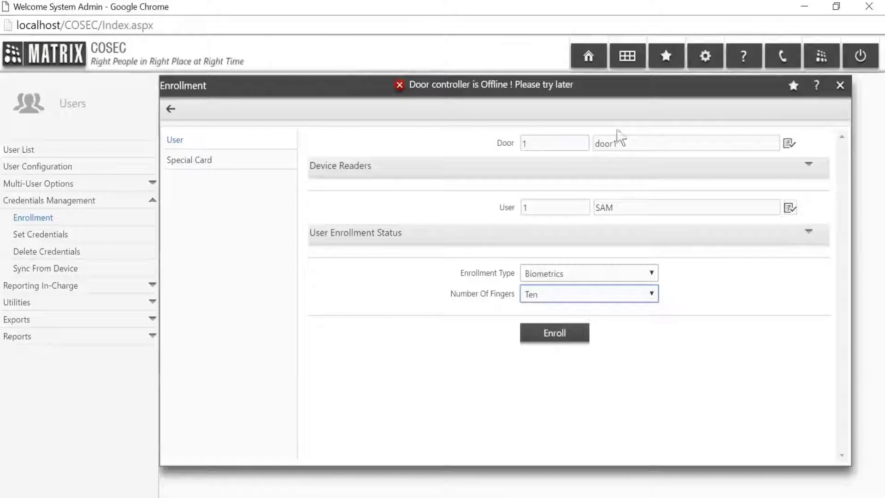
left_click(593, 58)
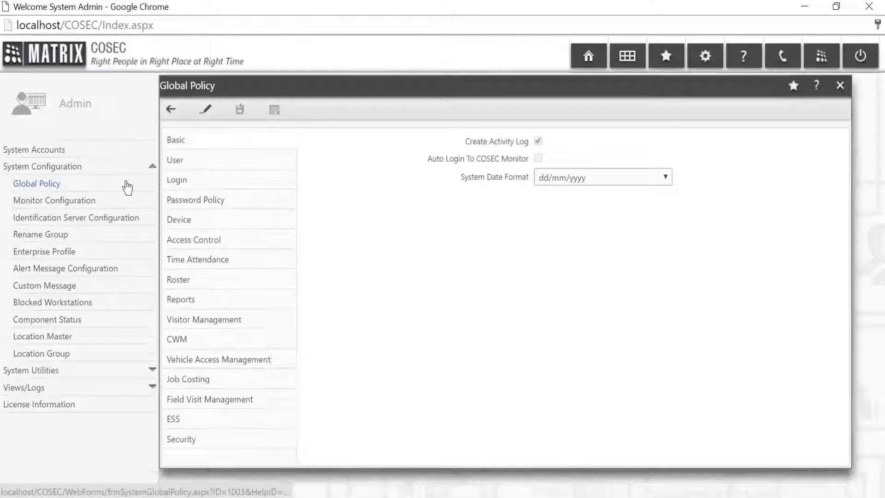
Step: Set Max No. Of Palm Templates and Palm Templates On Device Per User both to Two
left_click(185, 161)
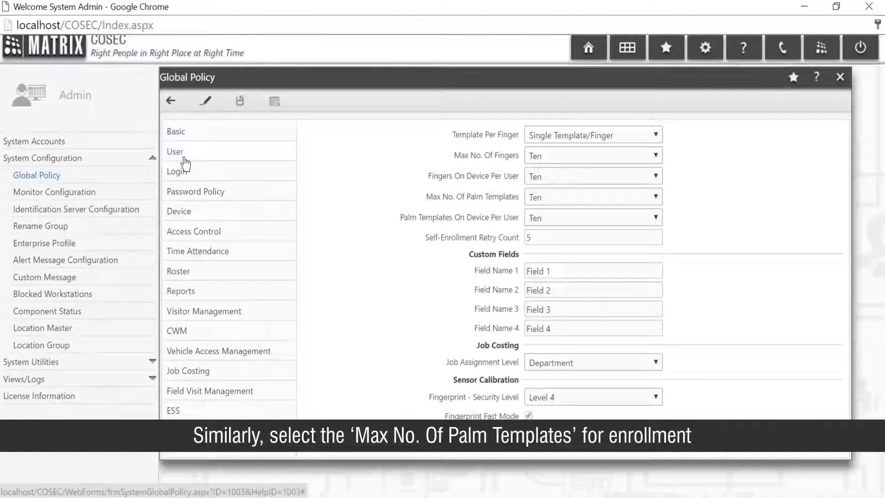
left_click(206, 102)
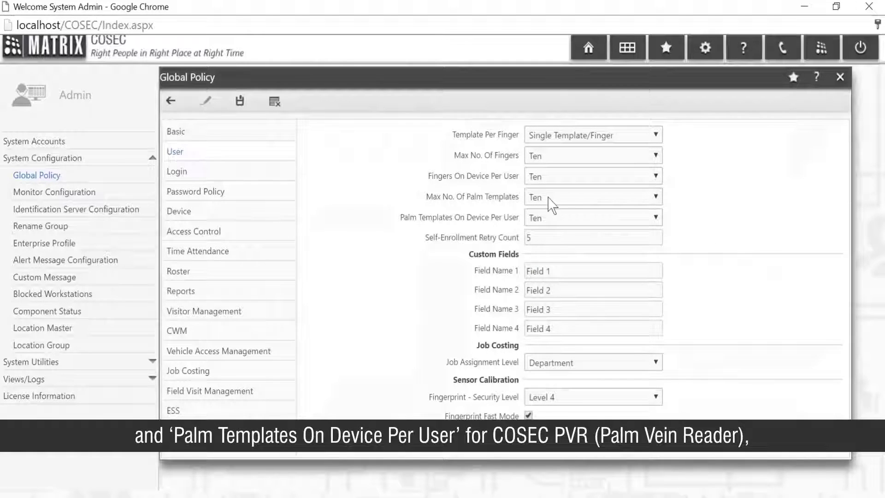
left_click(653, 197)
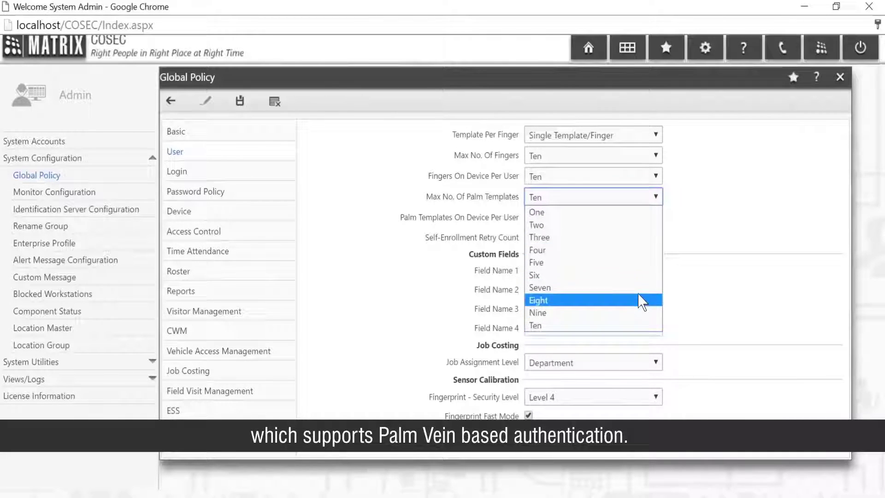
left_click(636, 226)
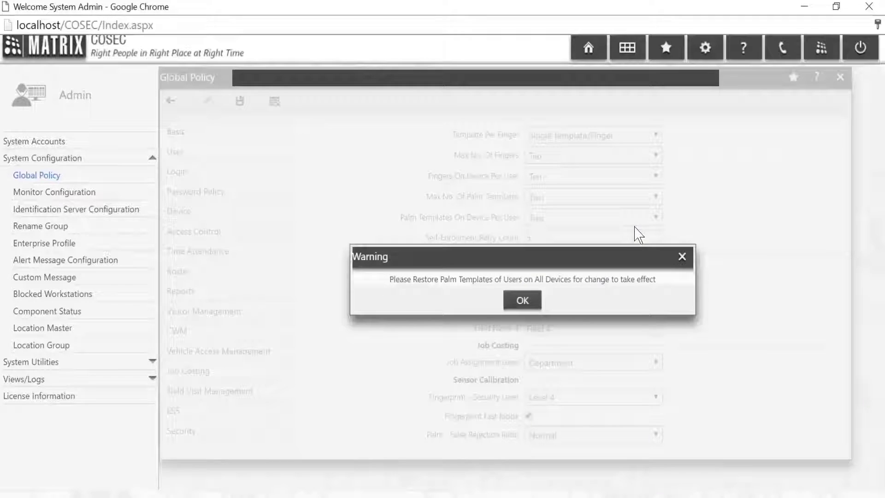
left_click(525, 298)
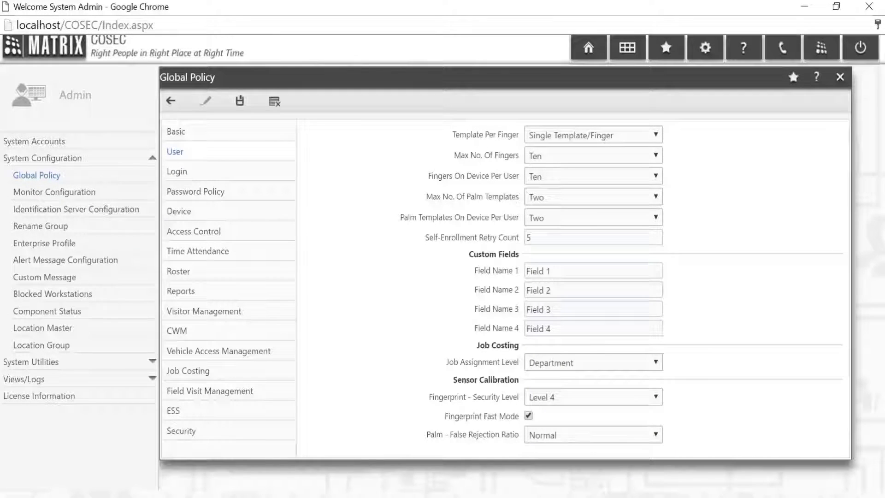
left_click(649, 221)
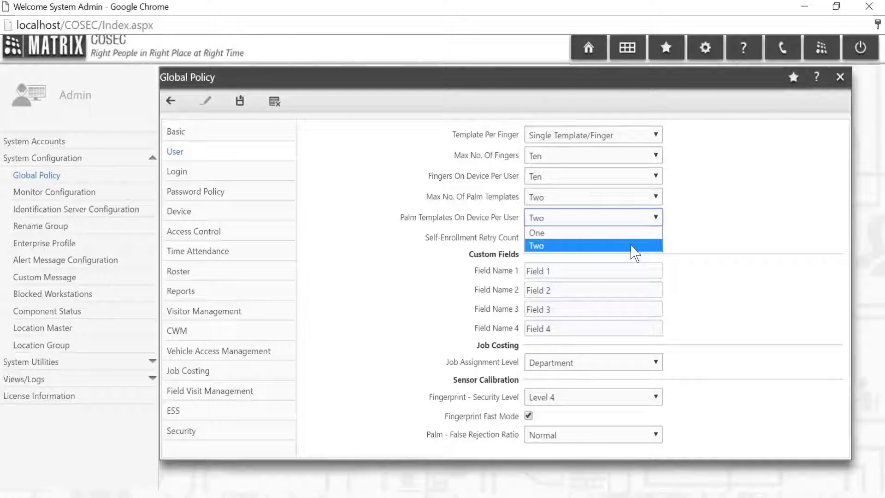
left_click(635, 246)
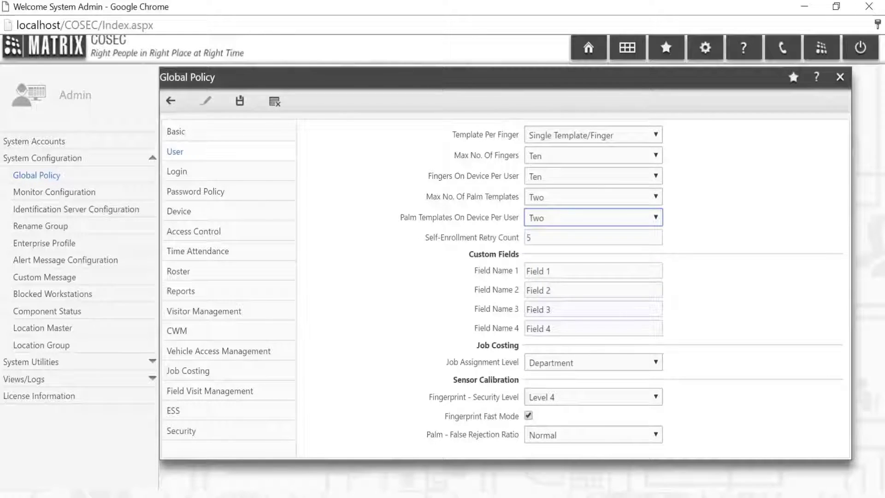
left_click(531, 237)
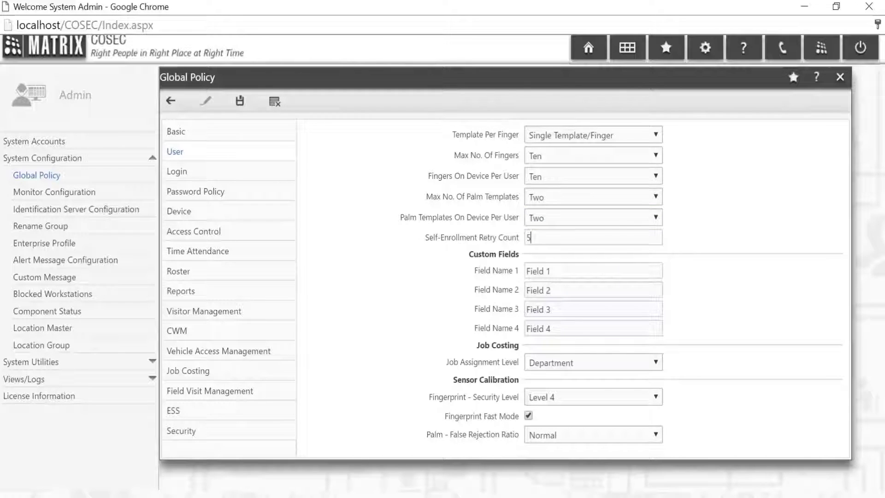
double_click(529, 238)
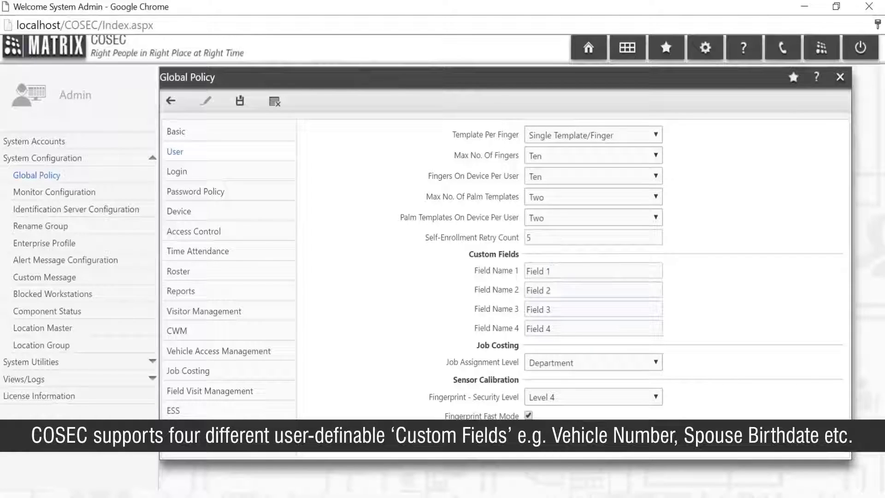
Step: Name the custom fields Vehicle Number and Spouse Birthdate and save the Global Policy
key("BackSpace")
key("BackSpace")
type("Vehicle N")
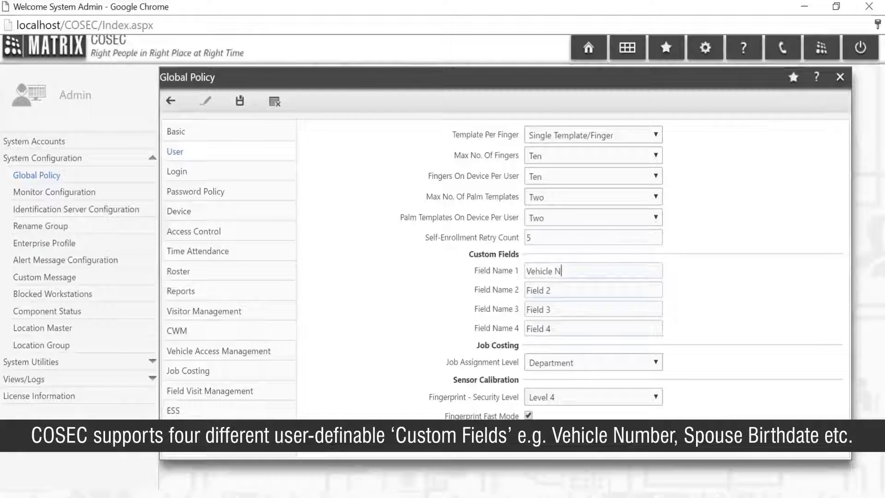
type("umber")
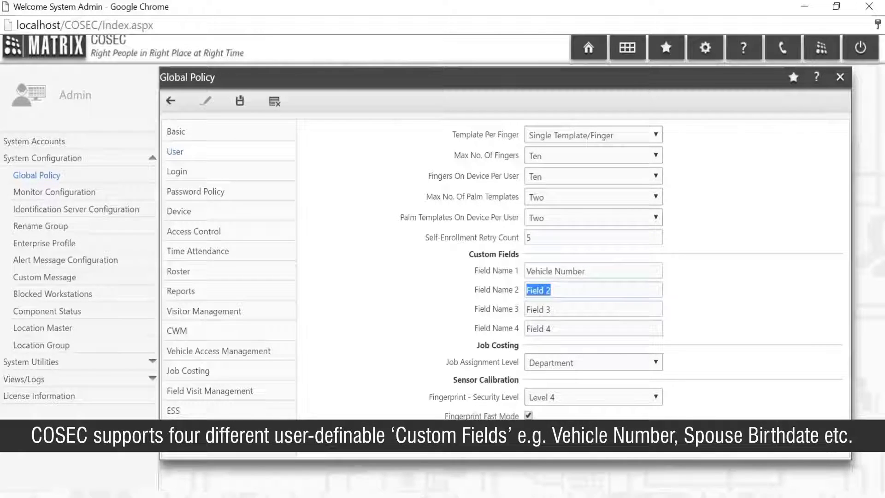
type("Spouse Birthdate")
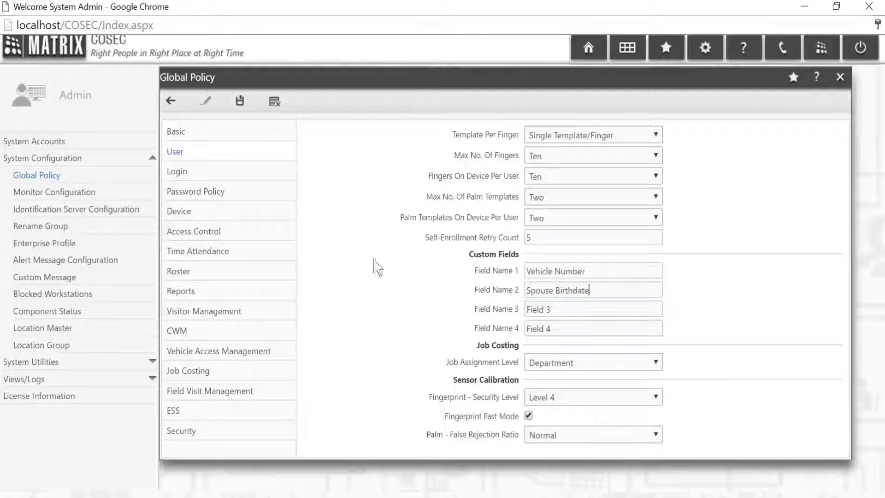
left_click(240, 101)
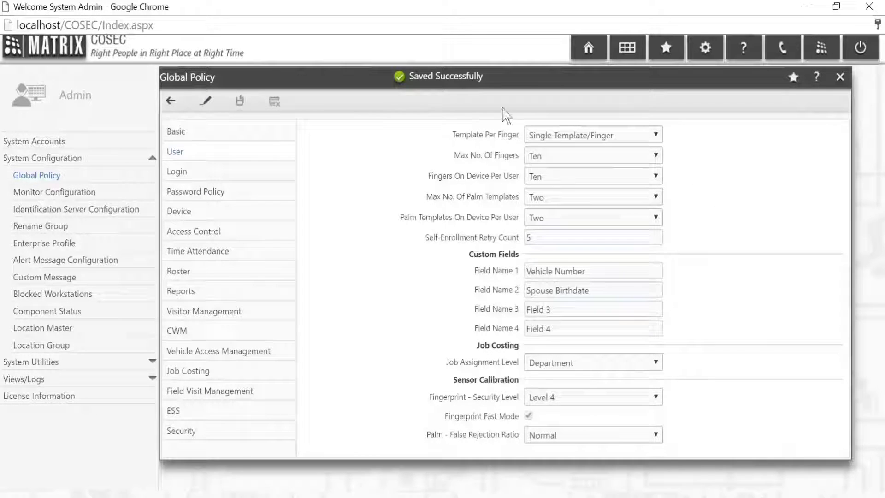
left_click(589, 49)
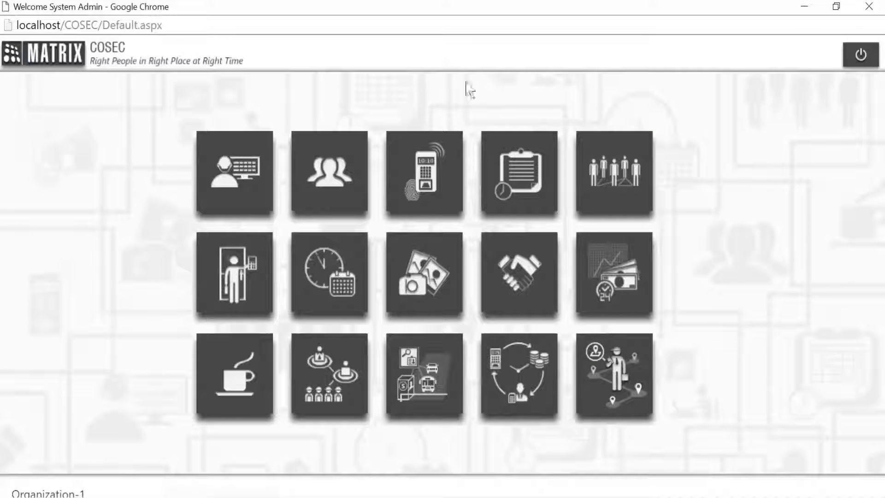
Step: Open User 1's General details in the User List and locate the Vehicle Number and Spouse Birthdate fields
left_click(328, 162)
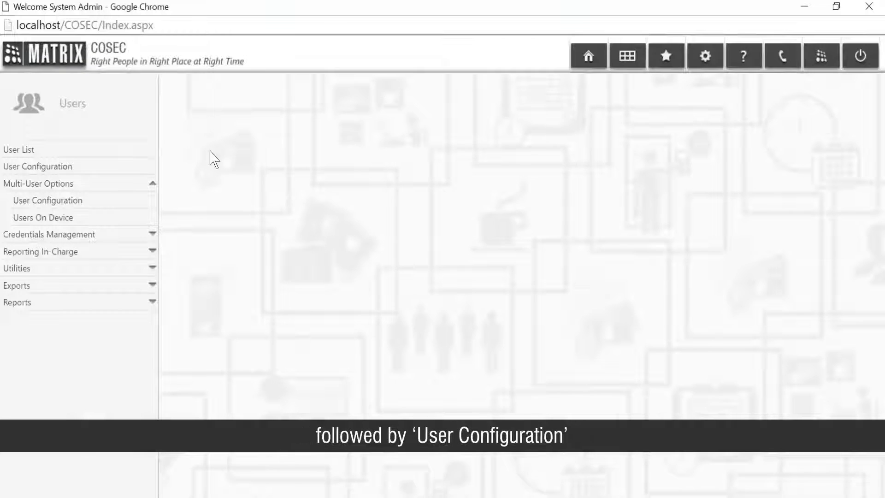
left_click(146, 154)
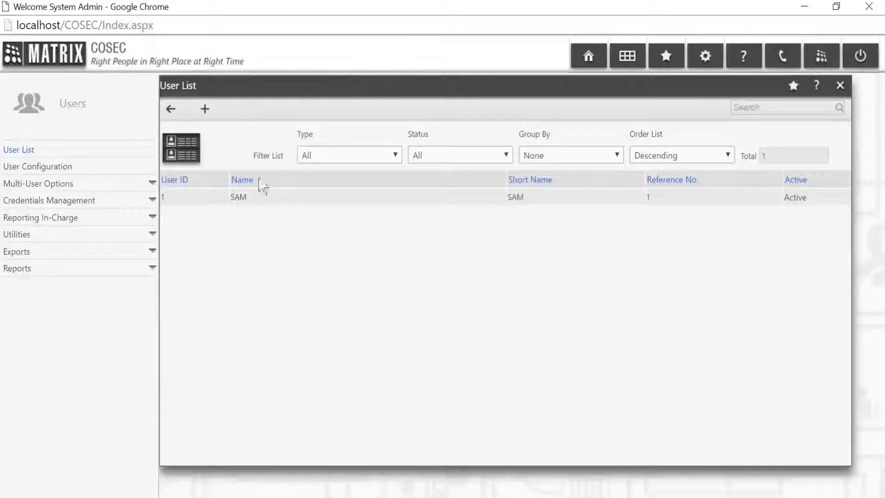
left_click(315, 203)
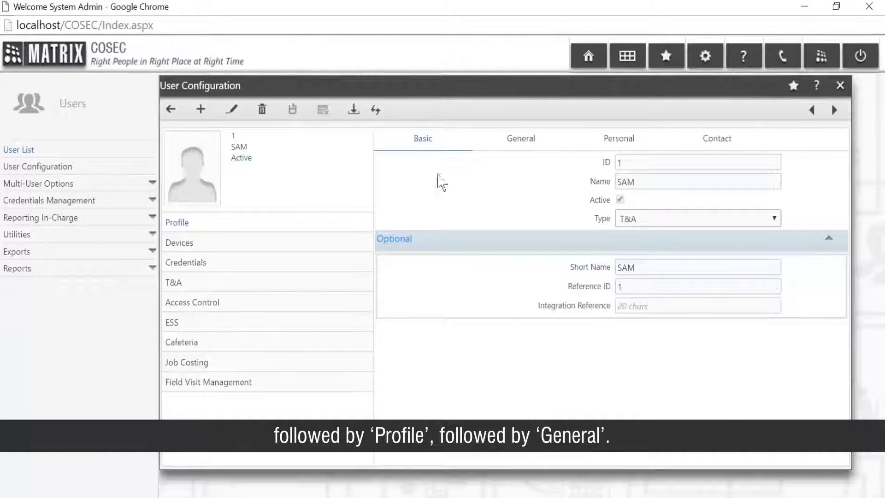
left_click(514, 138)
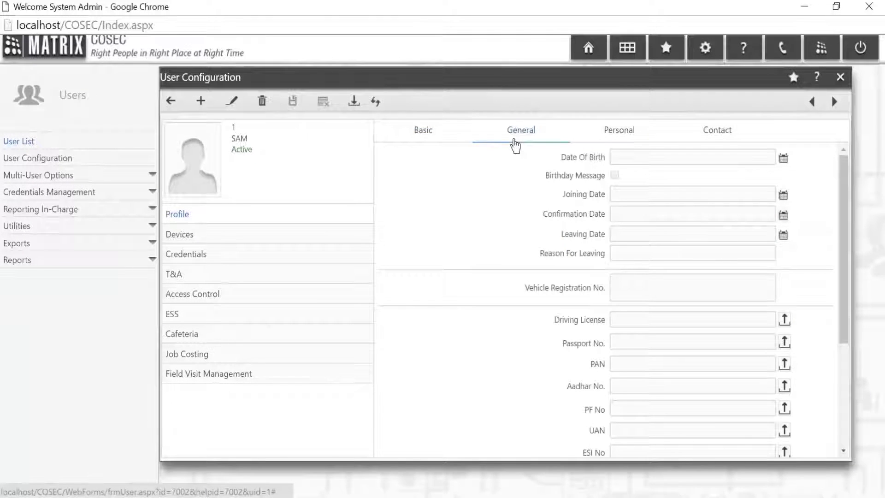
scroll(519, 346, "down", 3)
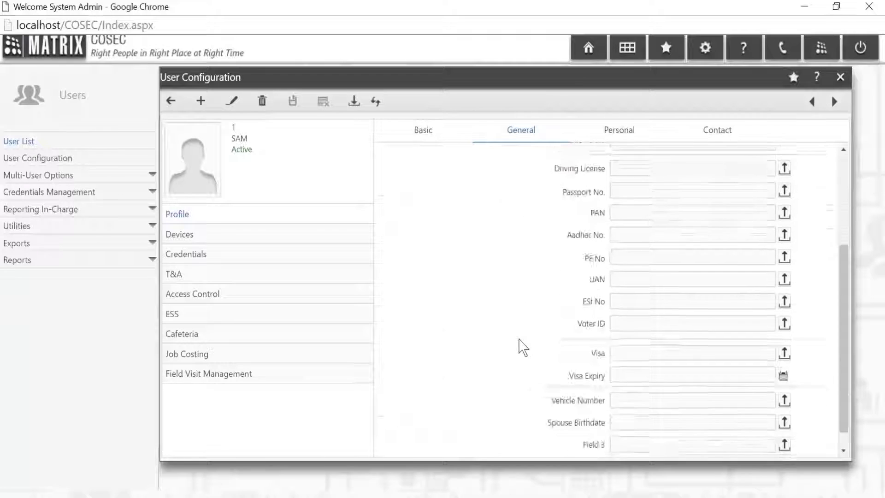
left_click_drag(542, 379, 608, 403)
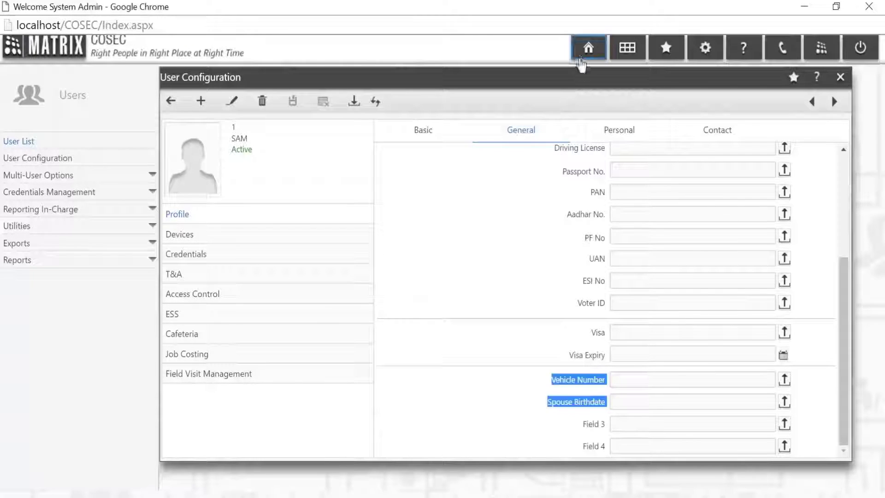
Step: Change the Global Policy Job Assignment Level to Designation and save it
left_click(585, 51)
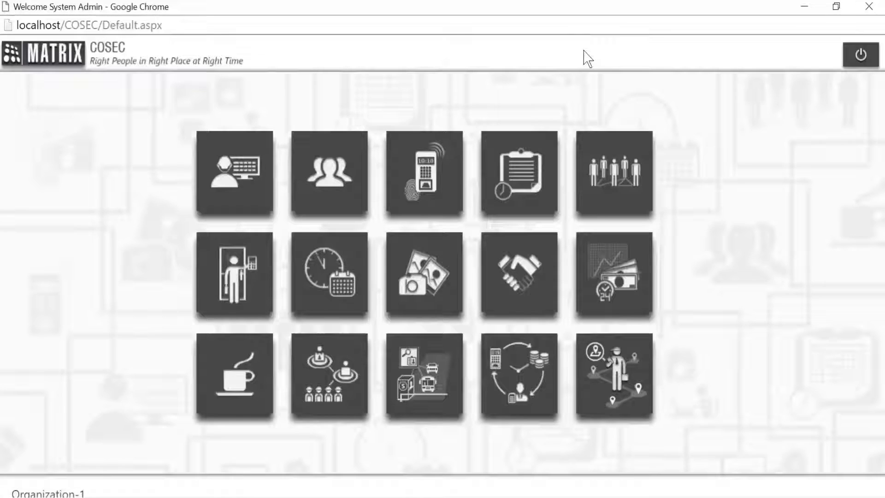
mouse_move(240, 176)
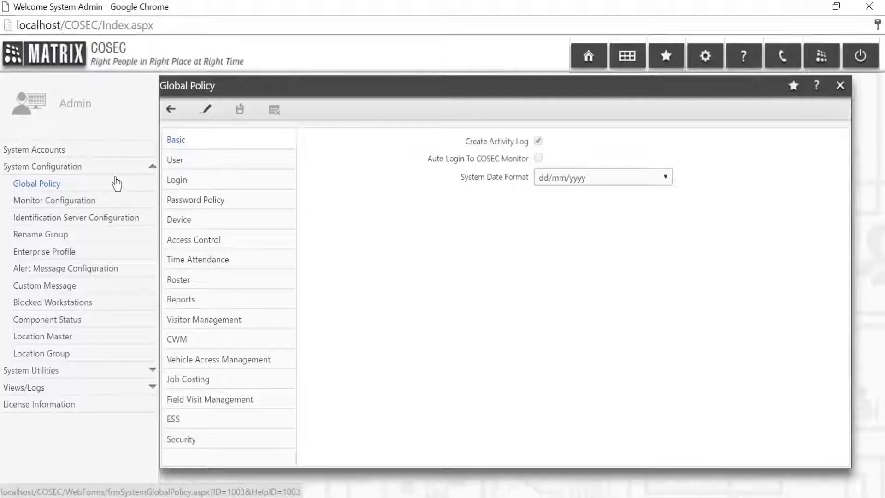
left_click(196, 160)
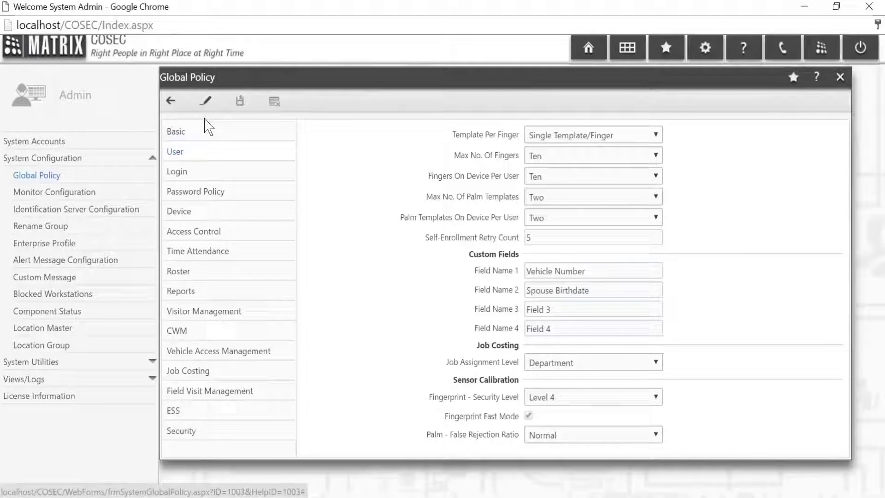
left_click(206, 104)
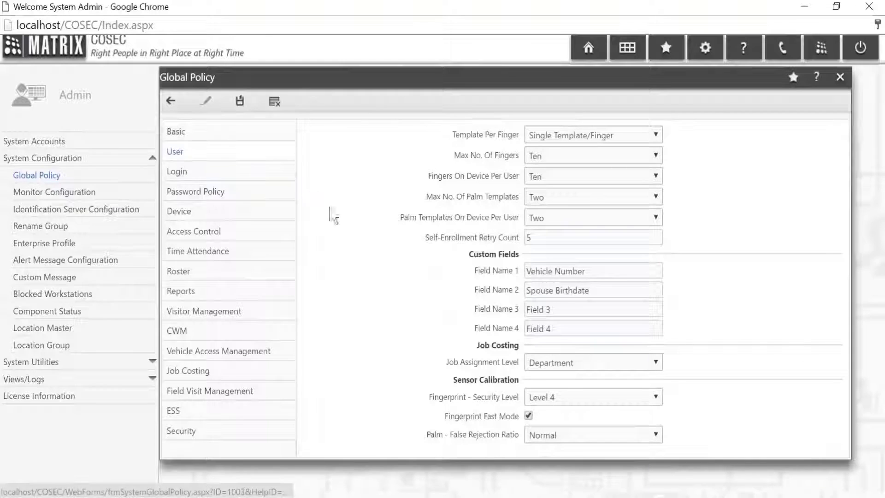
left_click(644, 370)
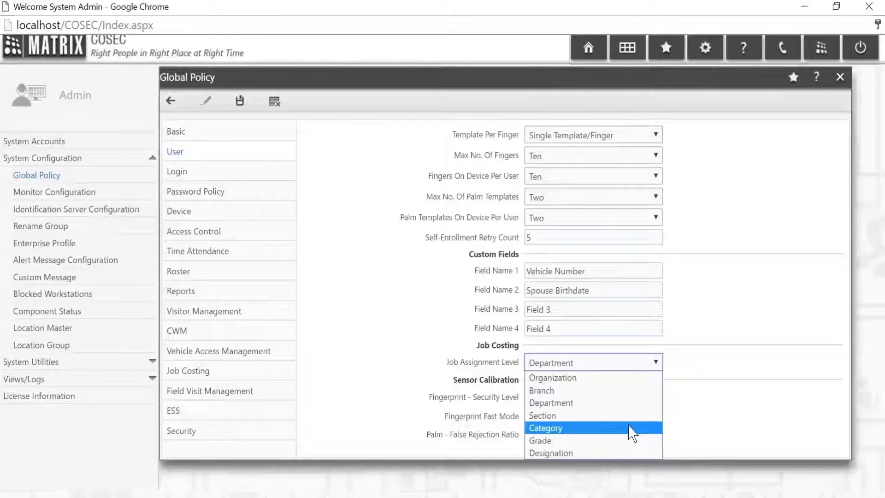
left_click(622, 453)
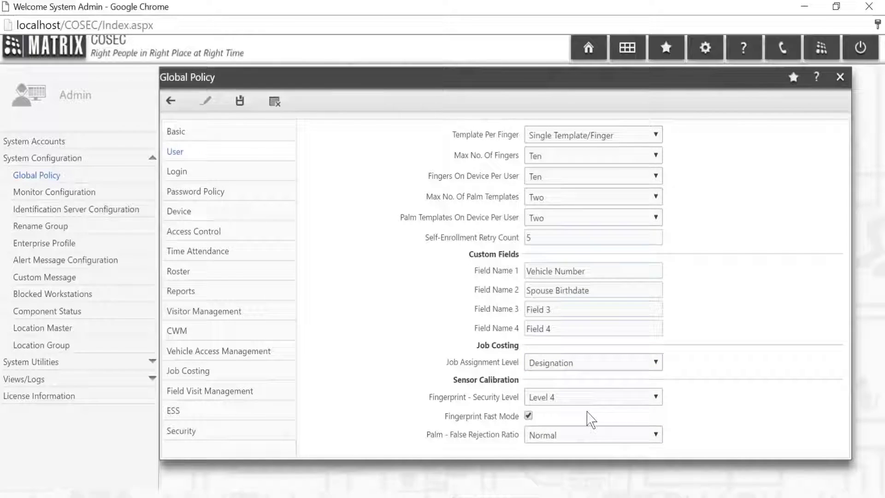
left_click(243, 107)
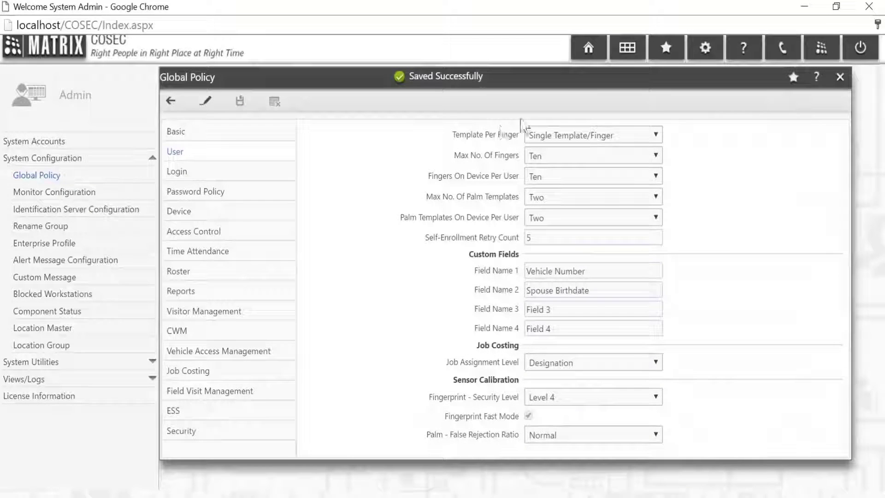
left_click(589, 50)
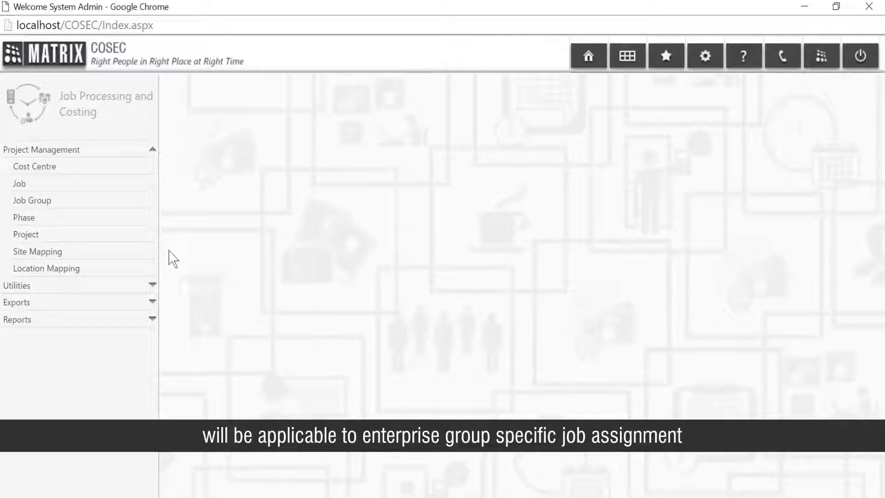
Step: Open Job Processing and Costing's Site Mapping form and expand Designation Specific Jobs
left_click(136, 256)
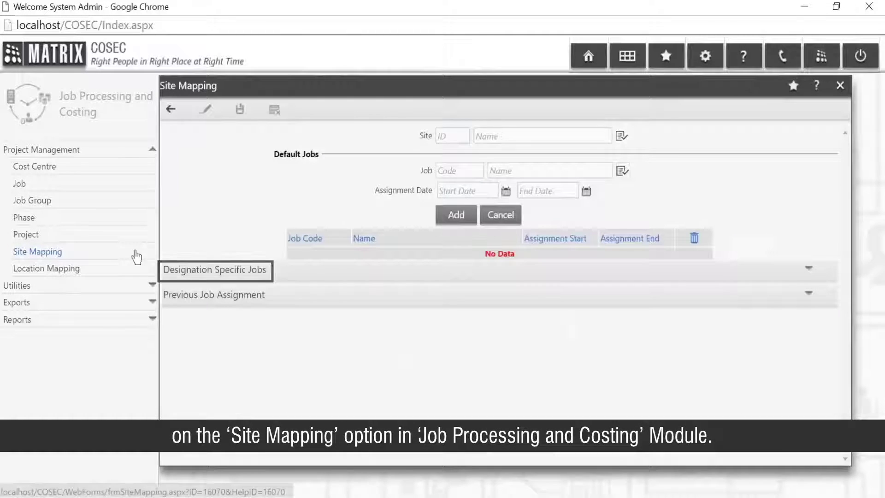
left_click(215, 270)
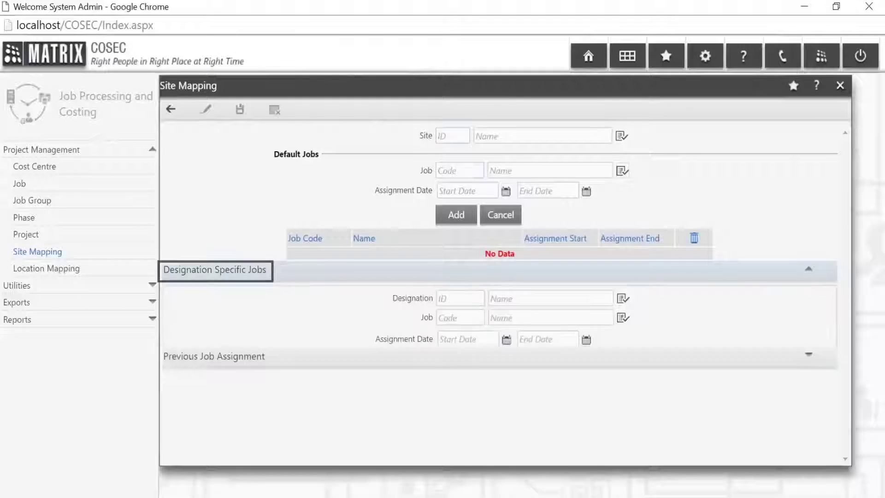
left_click_drag(272, 272, 166, 273)
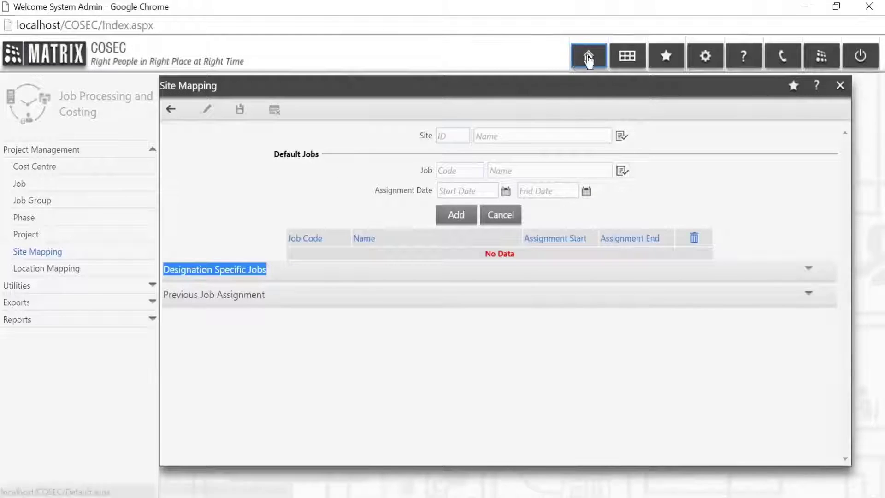
Step: Go back through Home and Admin to the Global Policy User tab in edit mode
left_click(588, 56)
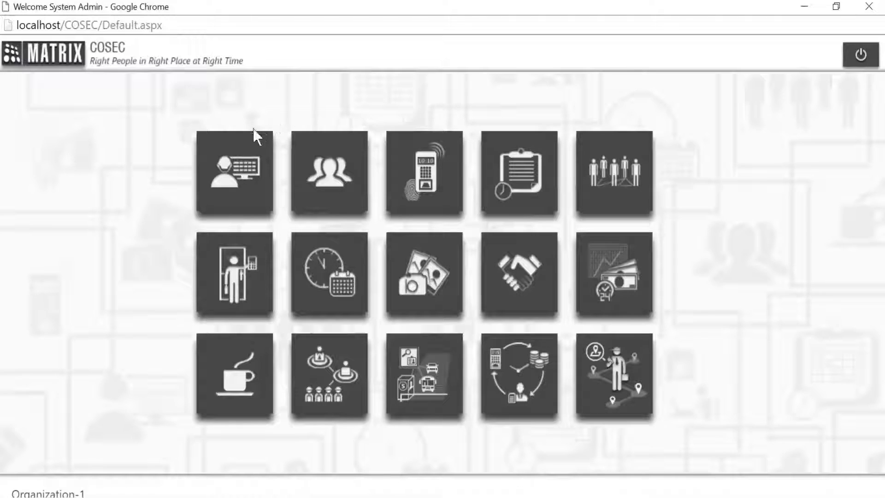
mouse_move(239, 159)
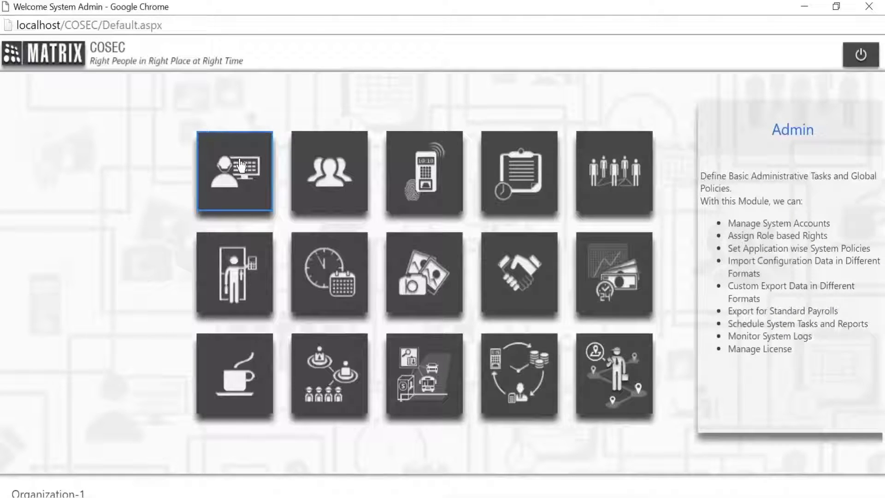
left_click(239, 162)
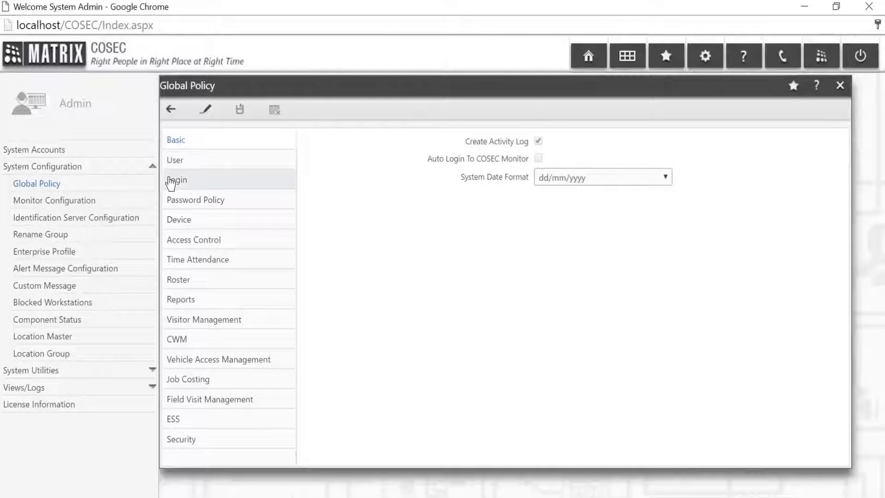
left_click(198, 162)
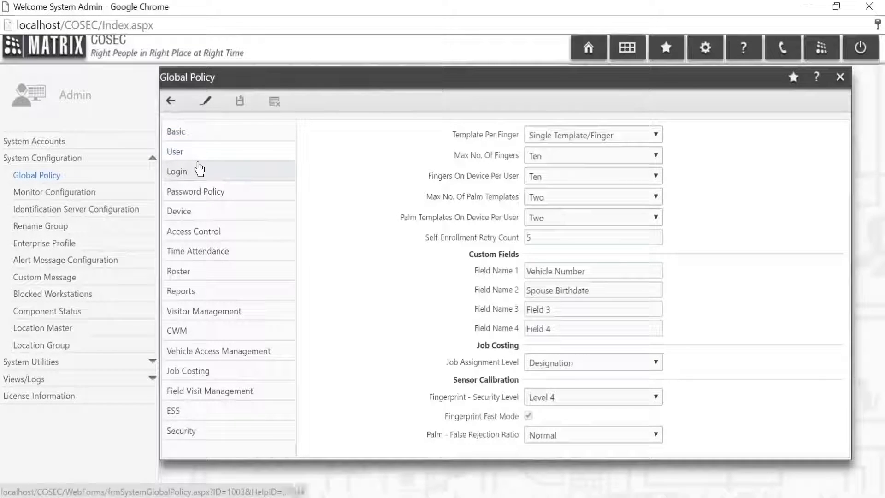
left_click(213, 112)
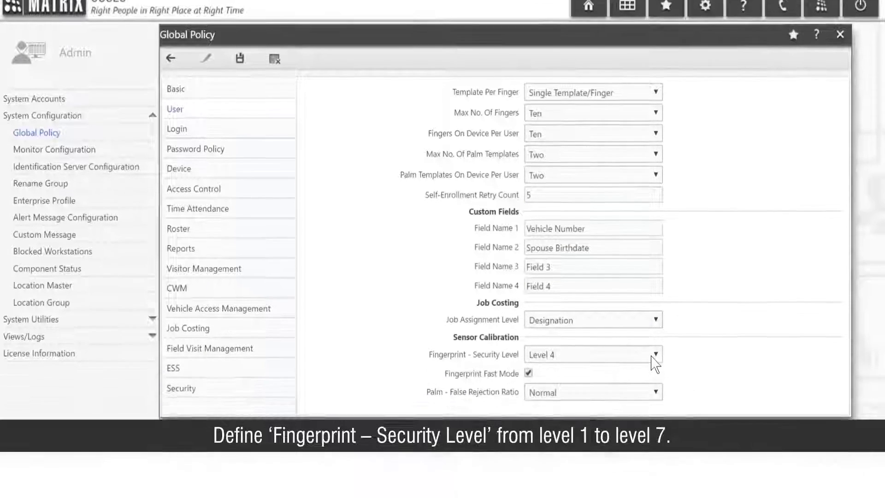
Step: Raise the Fingerprint Security Level from Level 4 to Level 7
left_click(655, 355)
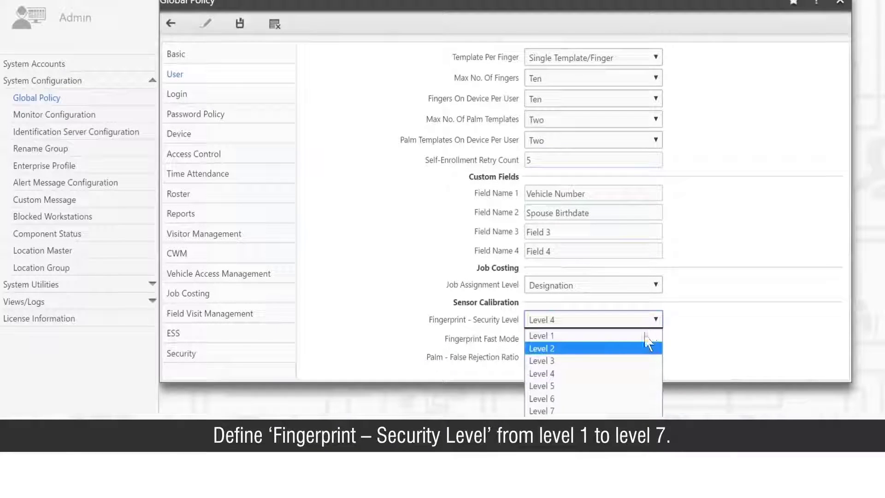
left_click(653, 411)
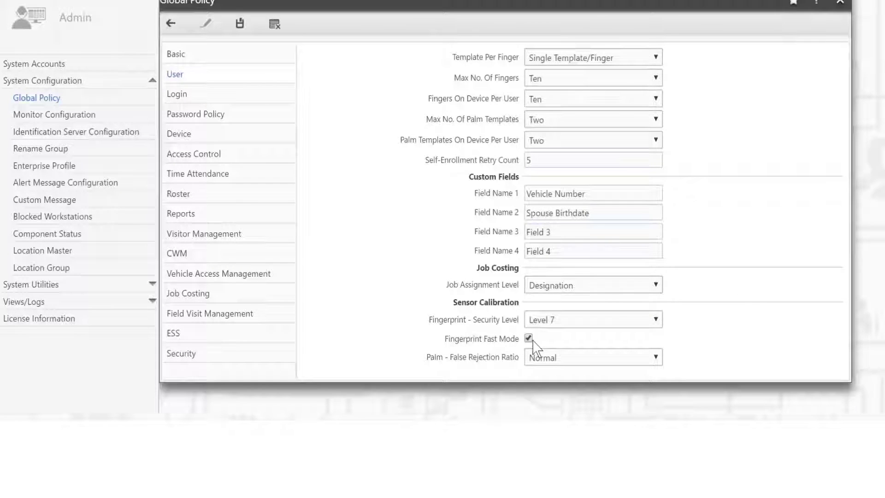
Step: Leave Palm False Rejection Ratio at Normal and save the user policy settings
left_click(652, 364)
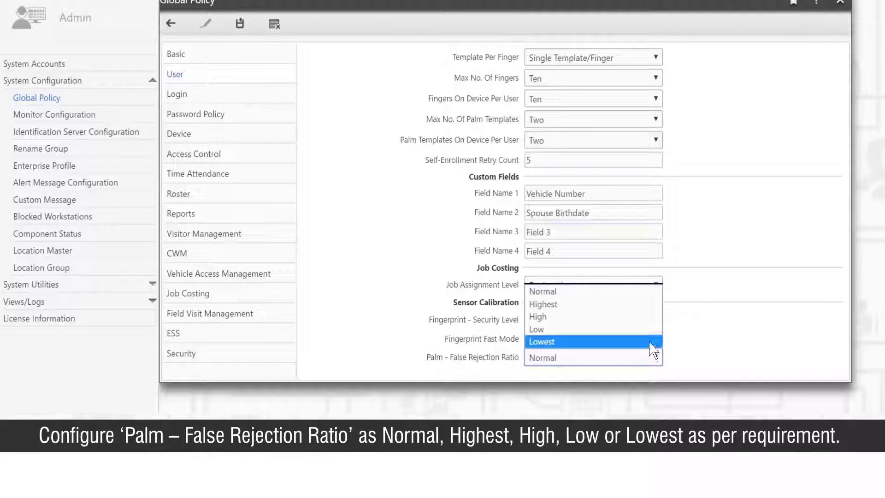
left_click(649, 294)
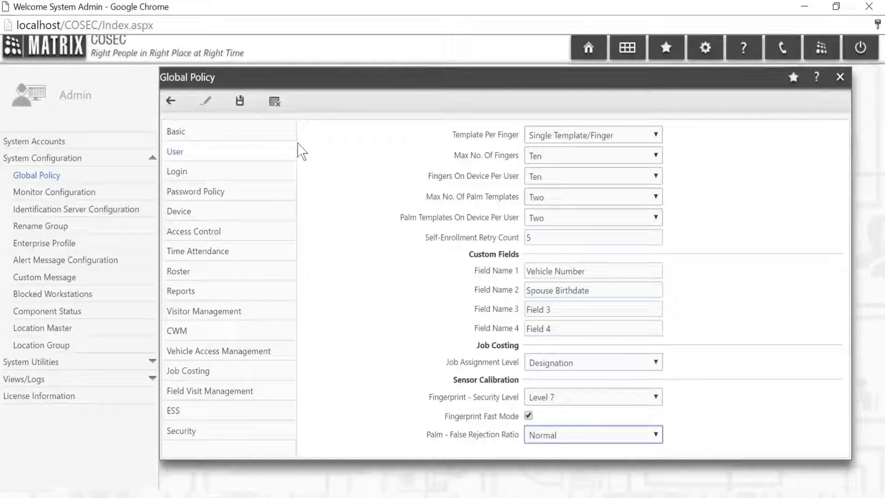
left_click(239, 100)
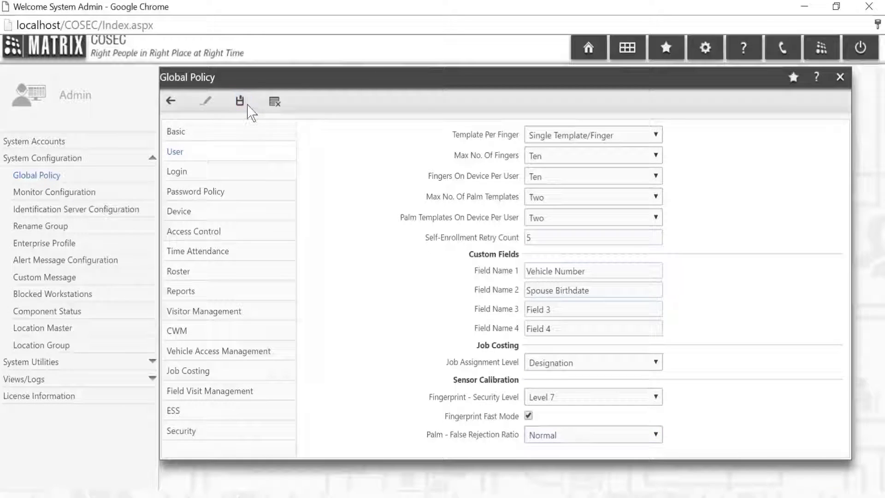